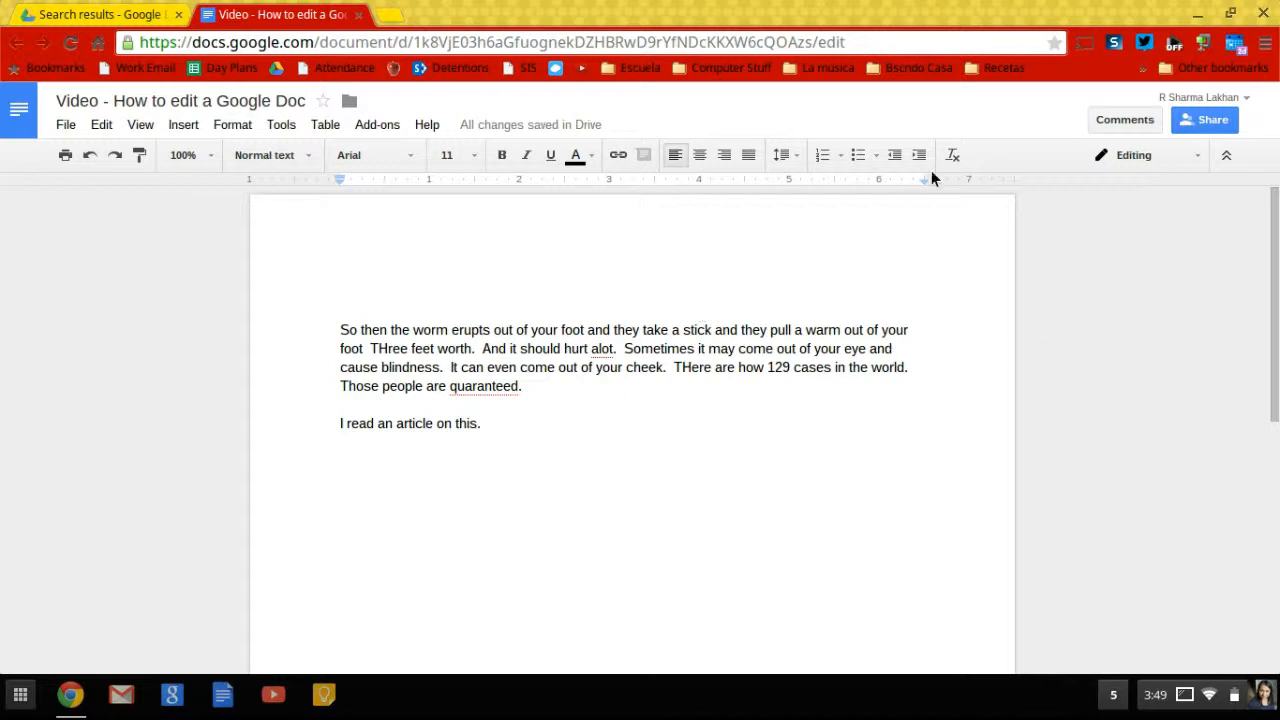
Show the document in Viewing mode, and change its mode to Suggesting.
click(1127, 160)
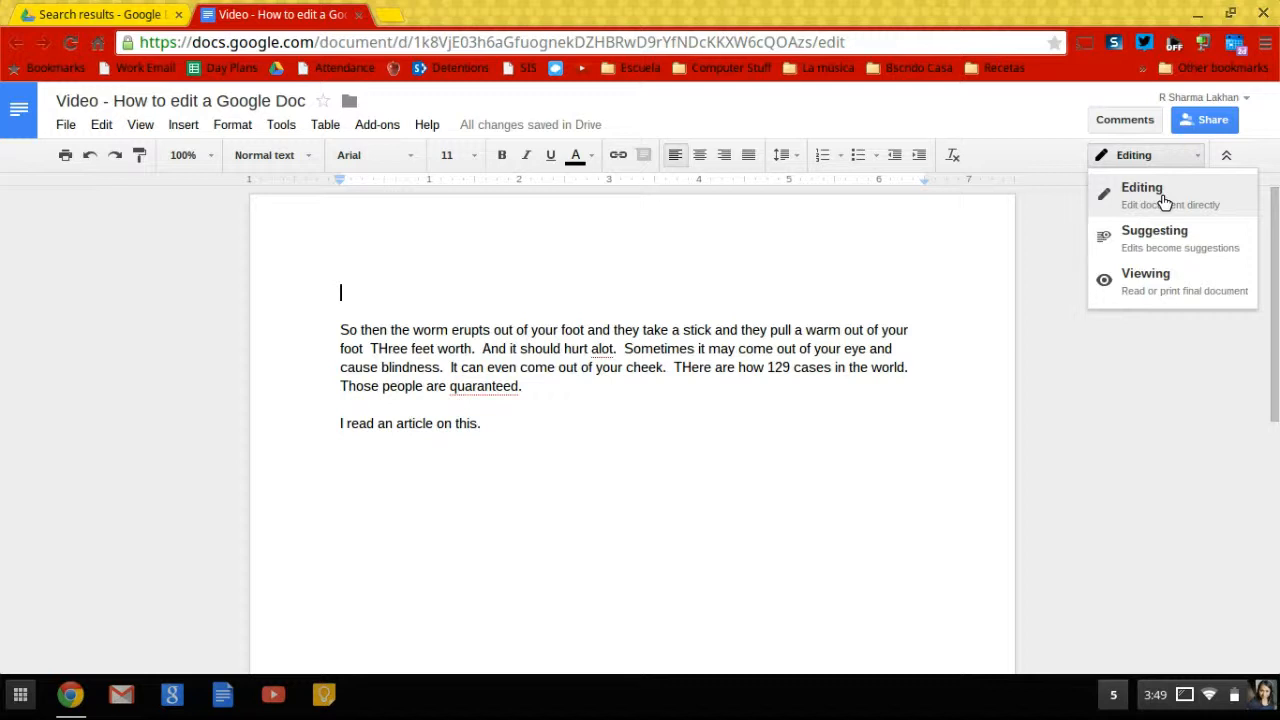
click(1173, 286)
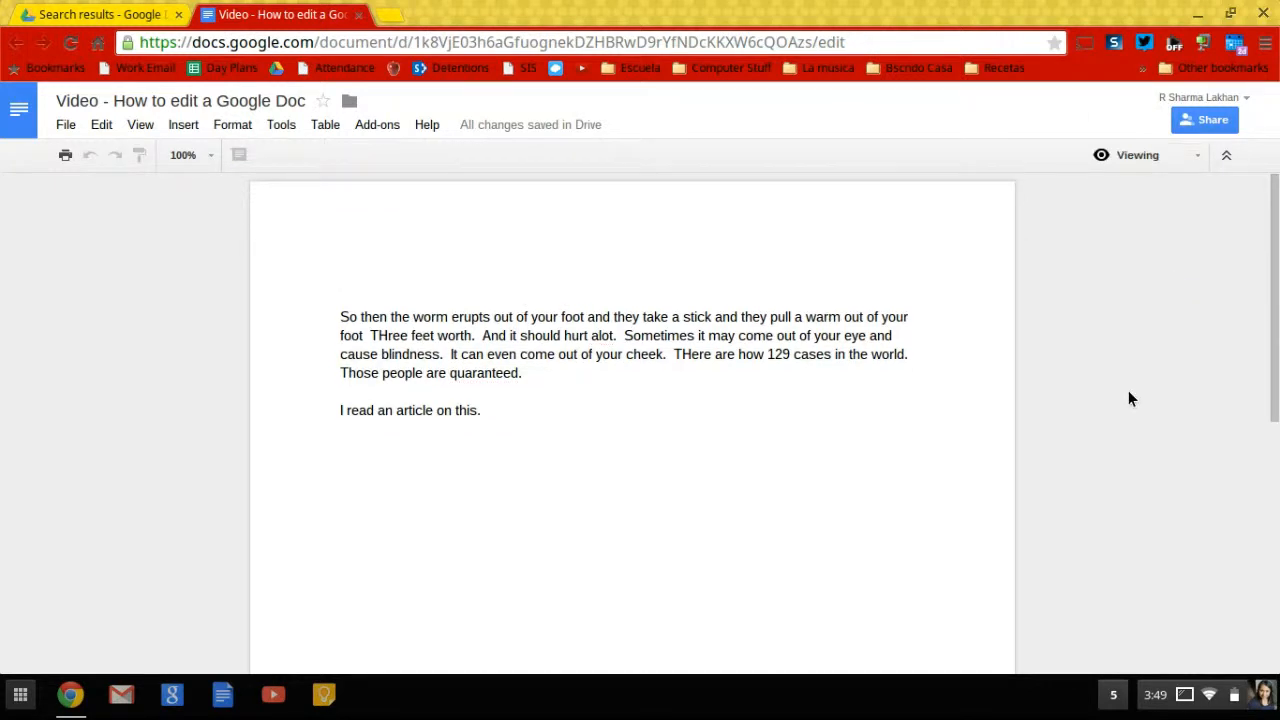
click(1154, 163)
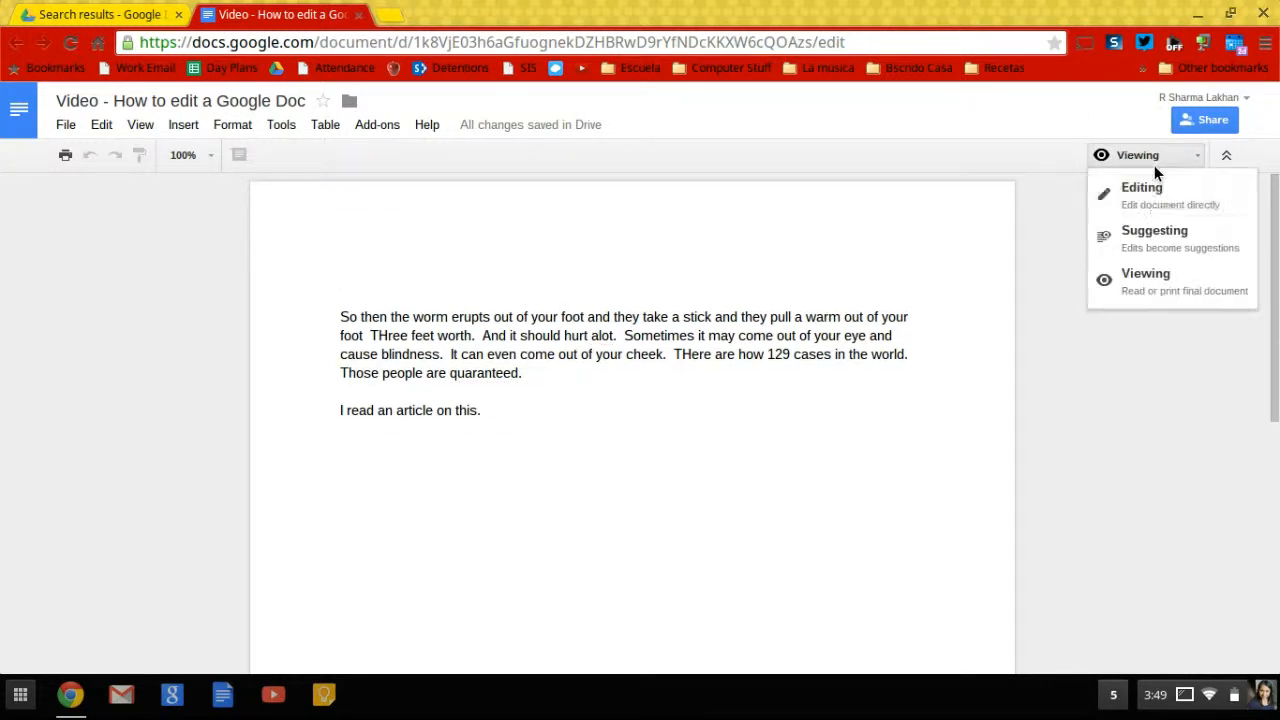
click(1155, 237)
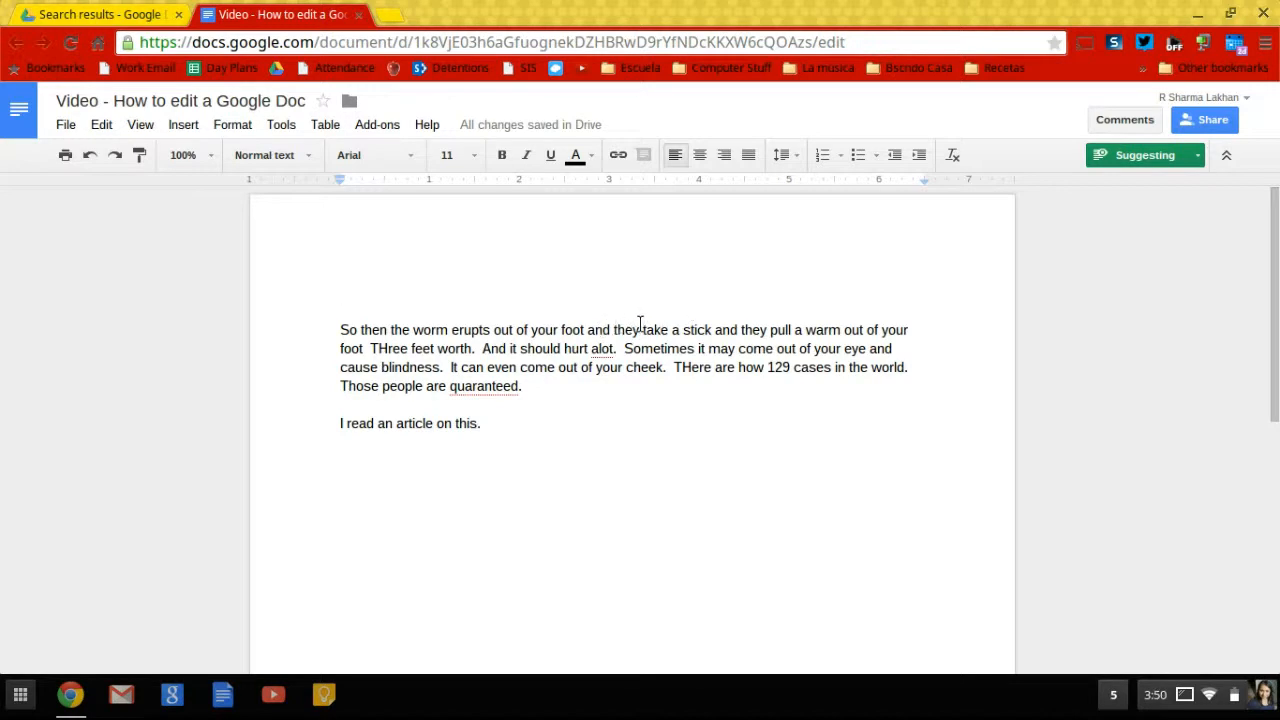
Suggest adding "s" to "worm" in the first line and replacing the "a" in "warm" with "o".
click(448, 329)
text(s)
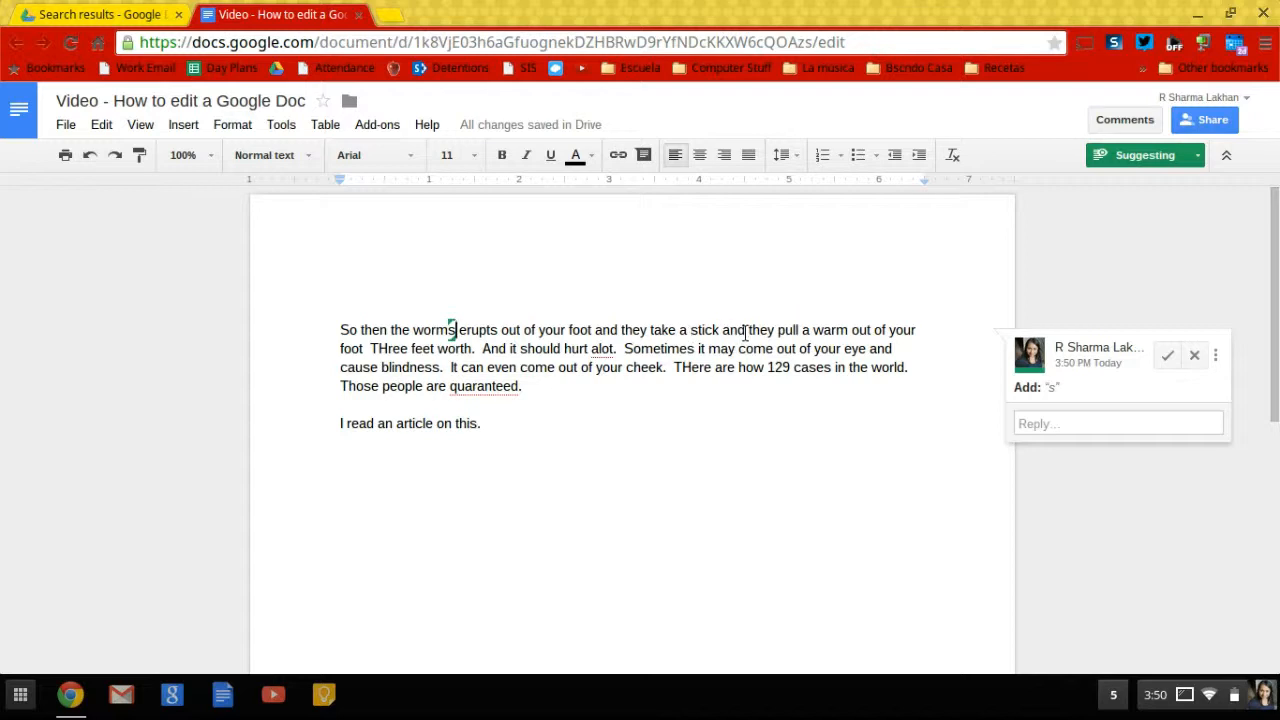
click(831, 333)
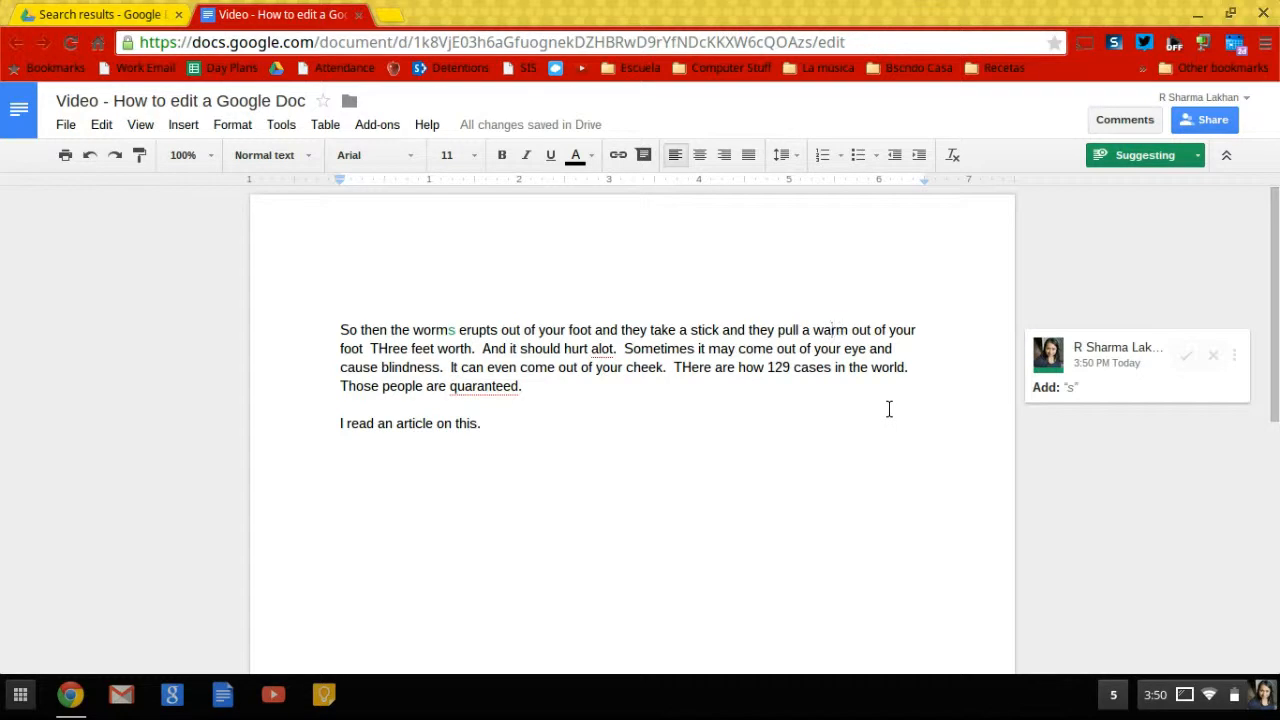
key(shift+Left)
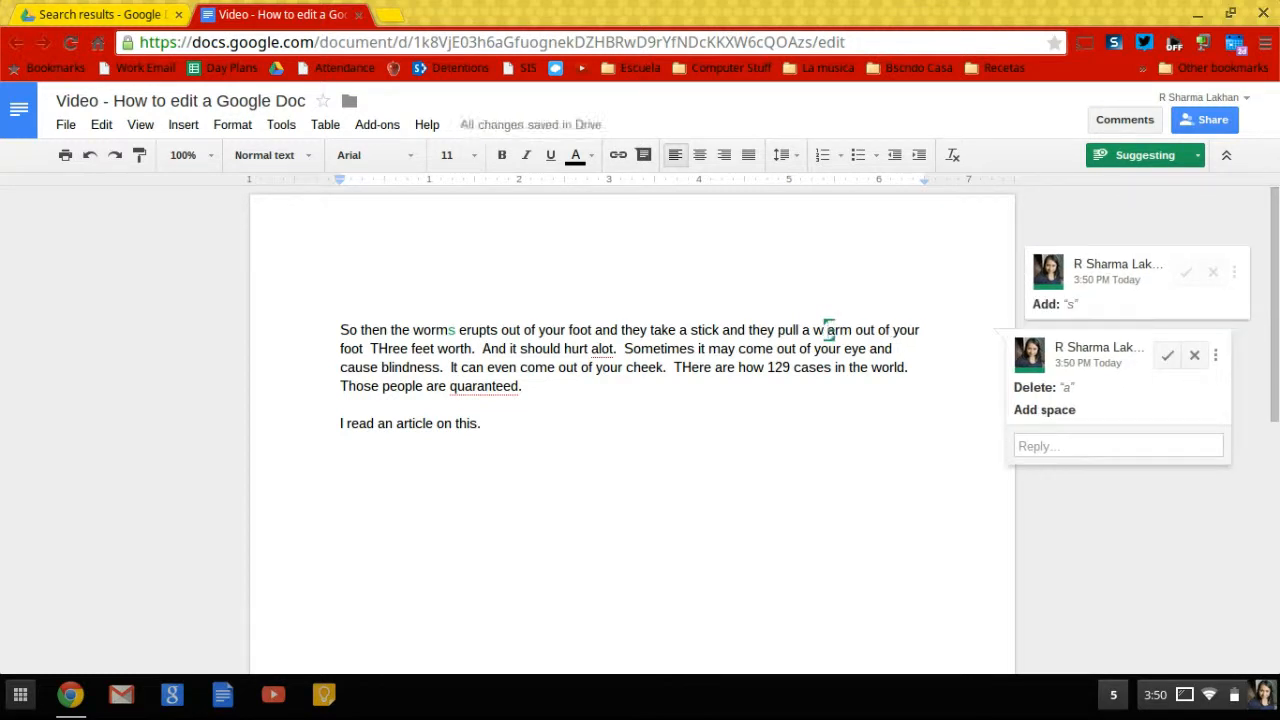
text(o)
click(870, 471)
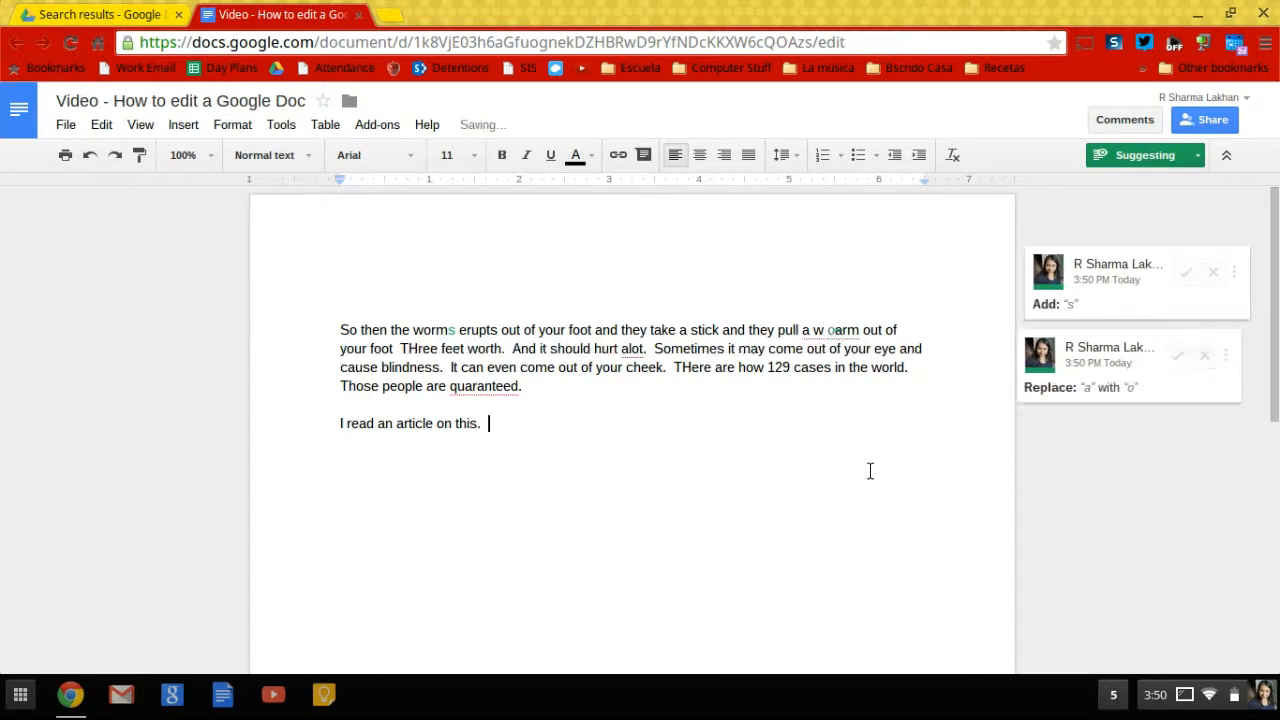
click(828, 331)
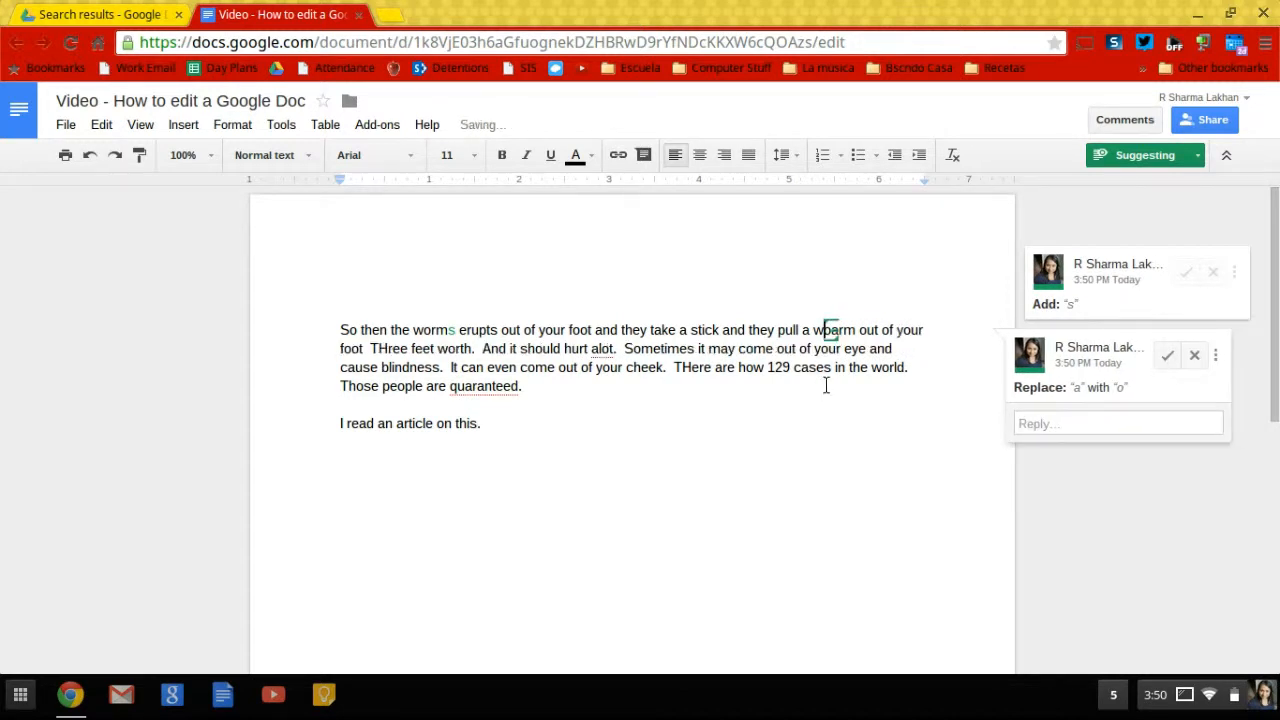
click(829, 459)
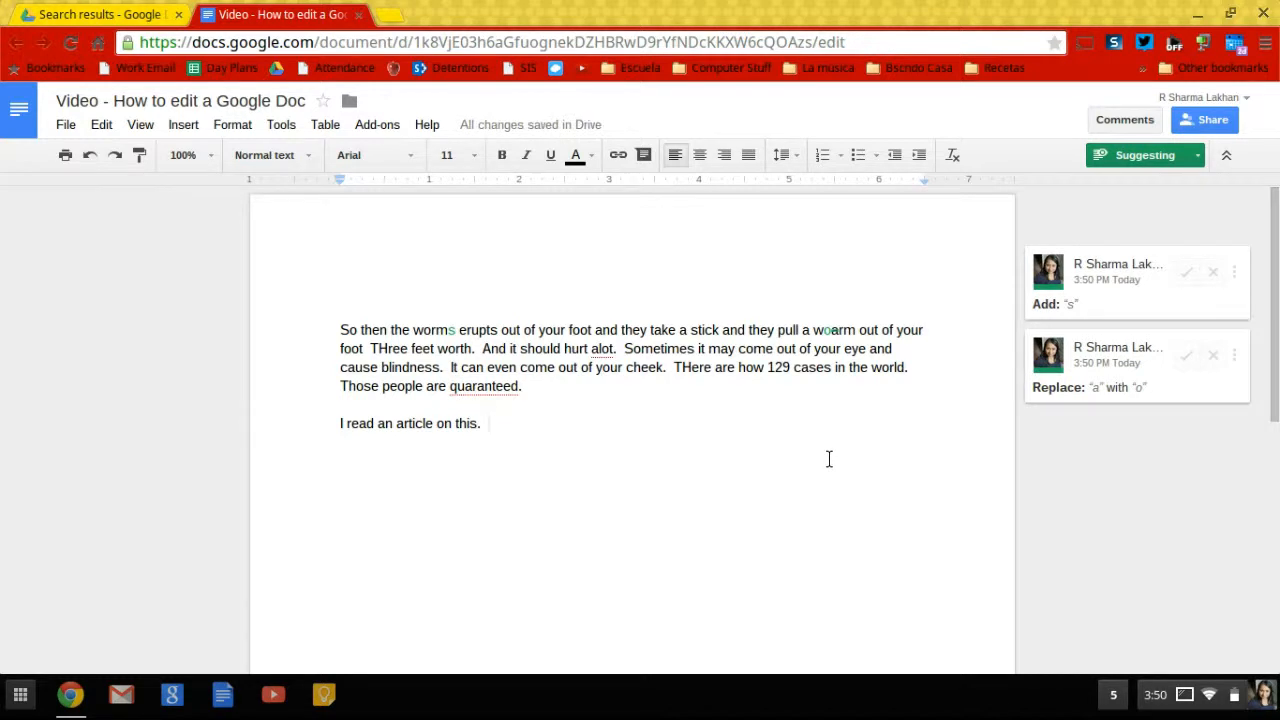
Suggest a period after "foot" at the start of the paragraph's second line.
click(366, 352)
text(.)
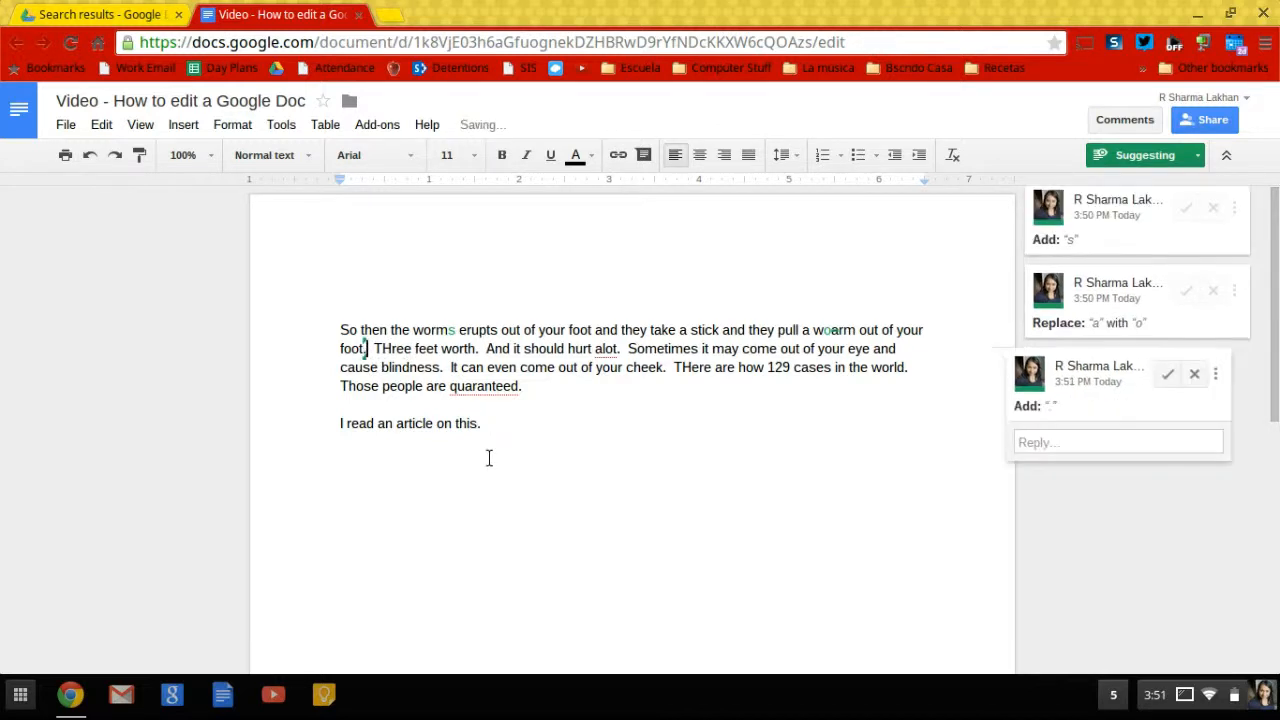
click(495, 467)
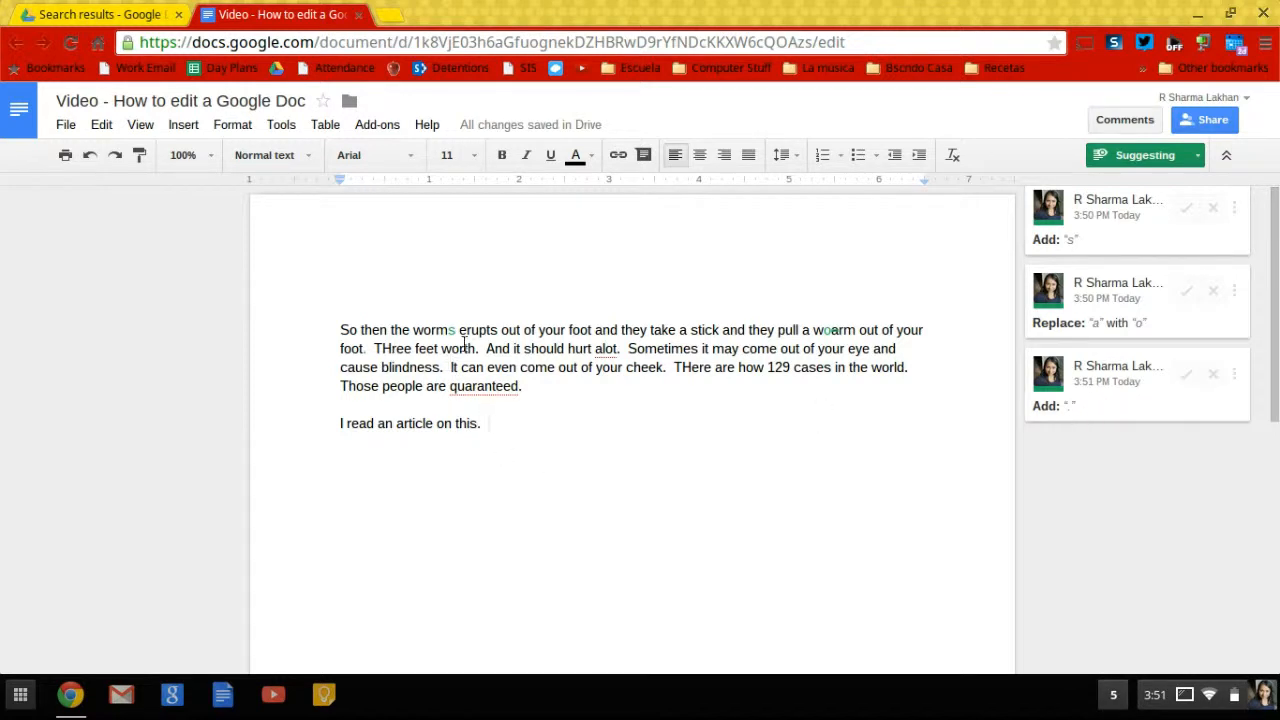
Replace the suggested period and the spaces between "foot" and "THree" with a spaced hyphen as a suggestion.
click(373, 350)
key(BackSpace)
key(BackSpace)
key(BackSpace)
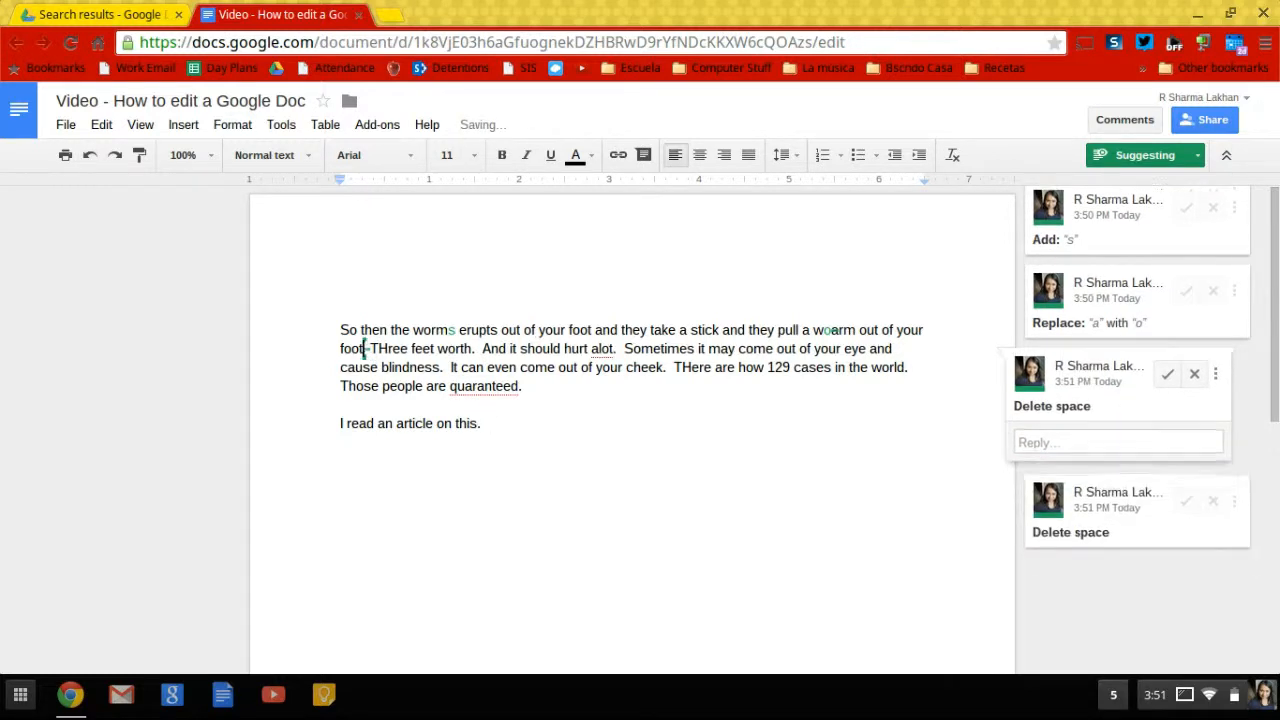
text(-)
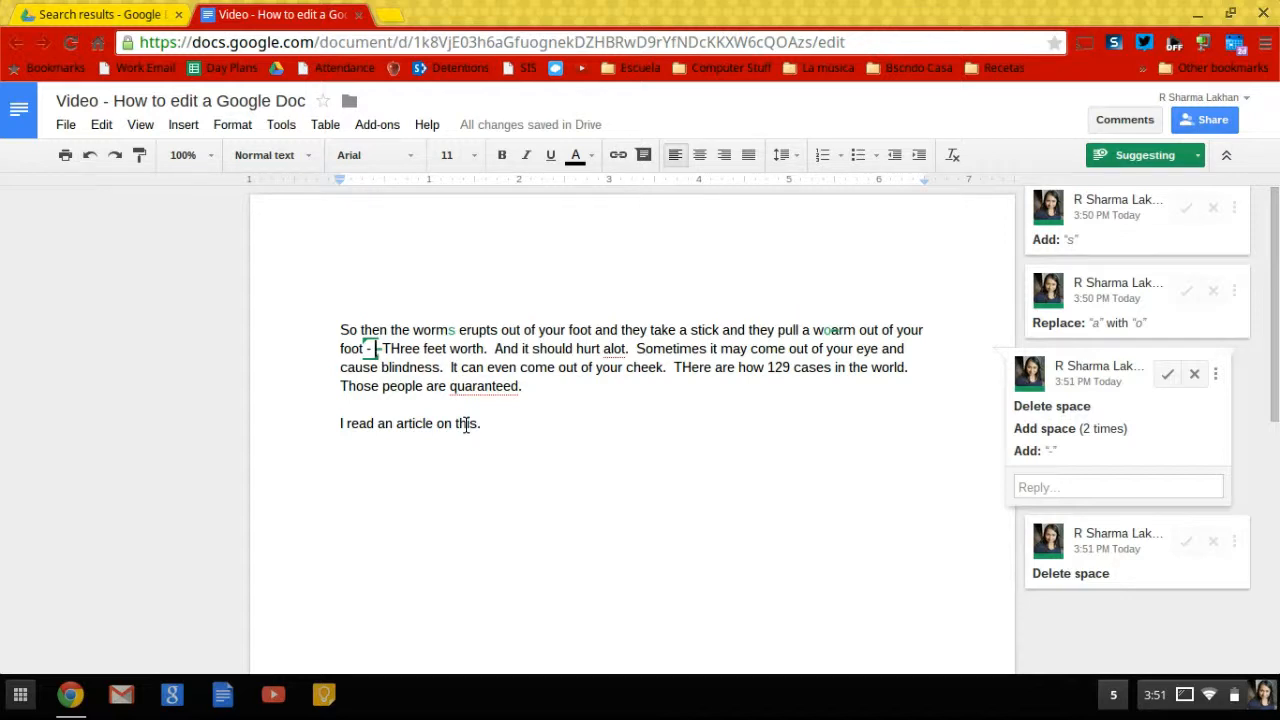
Insert the suggested note "I think that sentence needs more complexity" after "THree feet worth.".
click(494, 348)
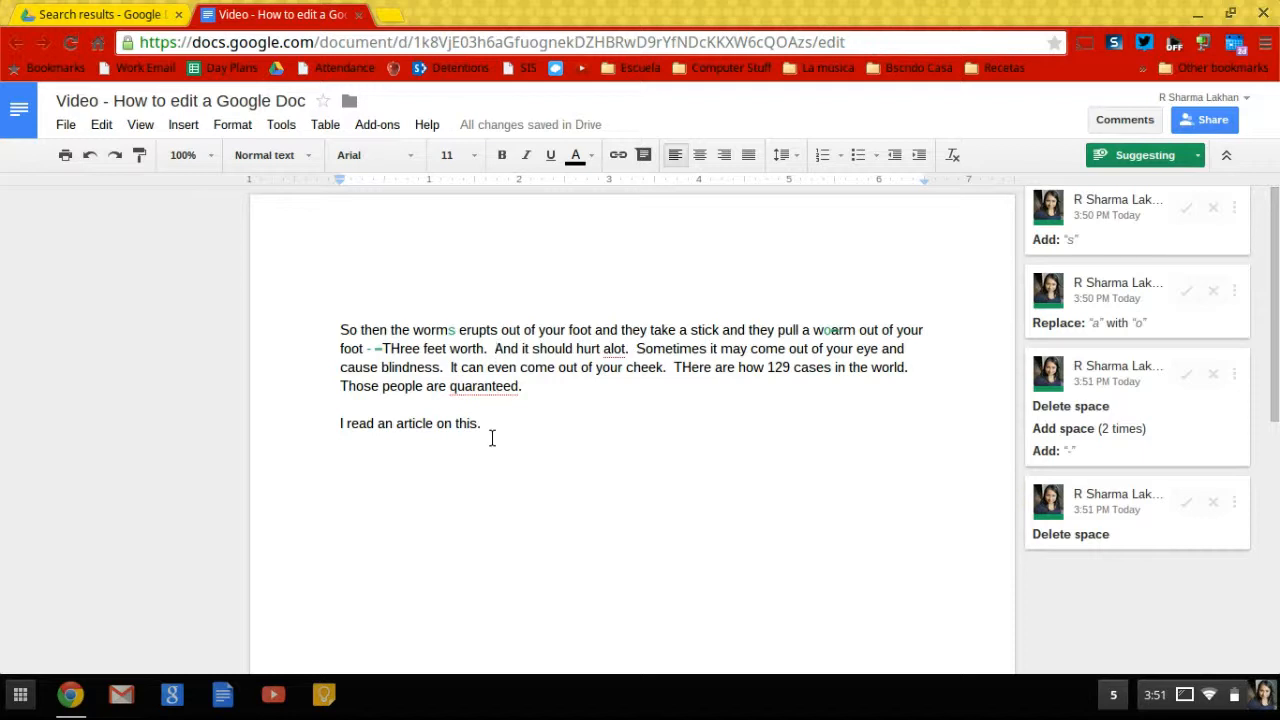
text(I think that sentence needs more complexity)
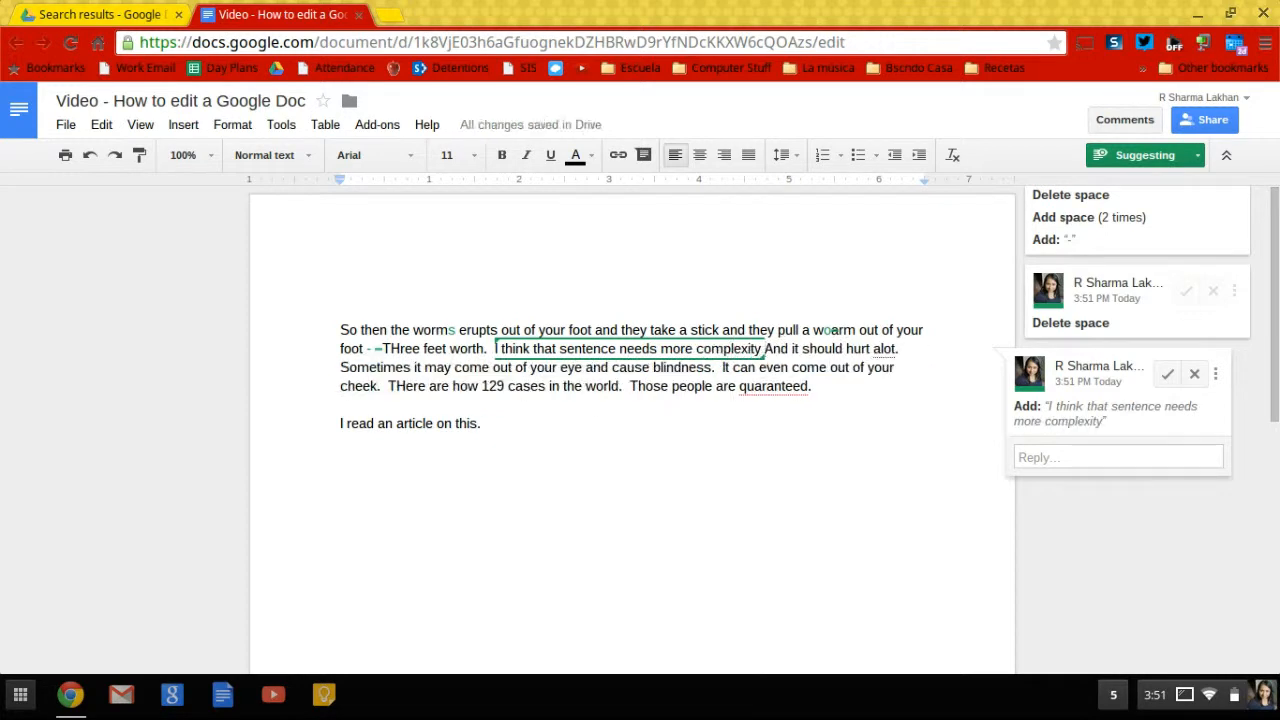
click(614, 573)
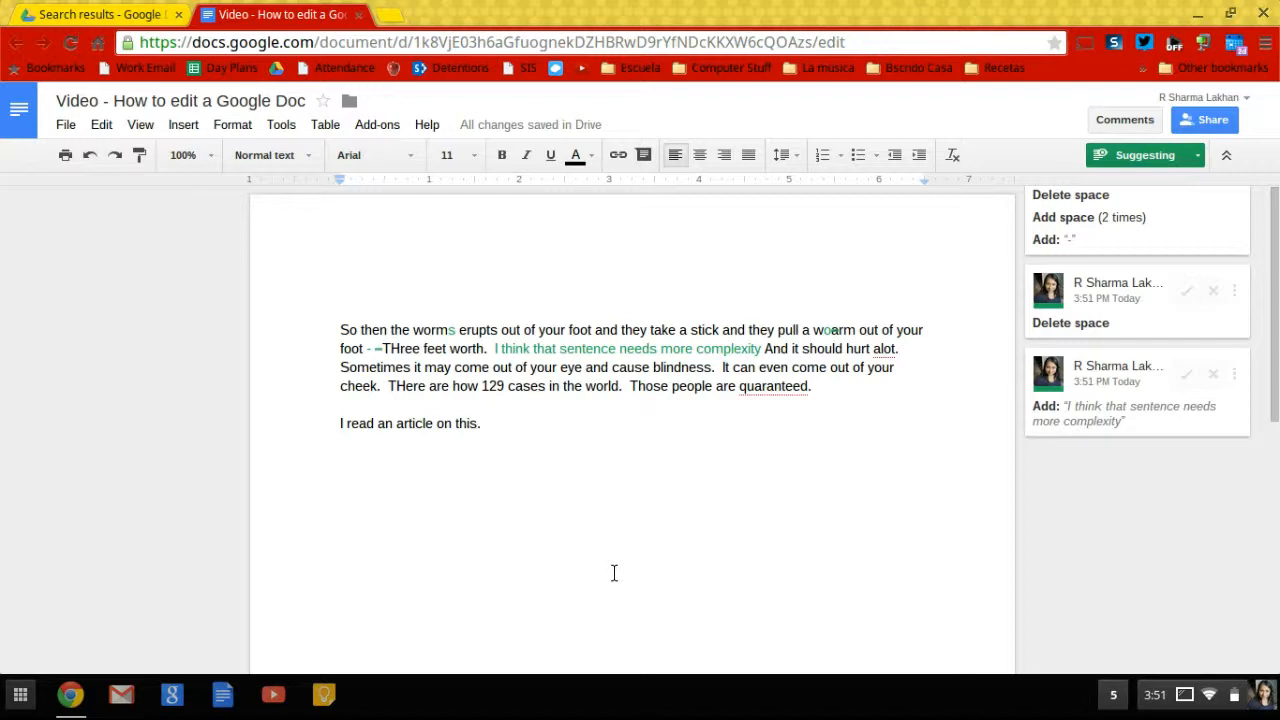
Insert the suggested note "spelling" after the misspelled "alot." and again after "quaranteed.".
click(899, 350)
text(spe)
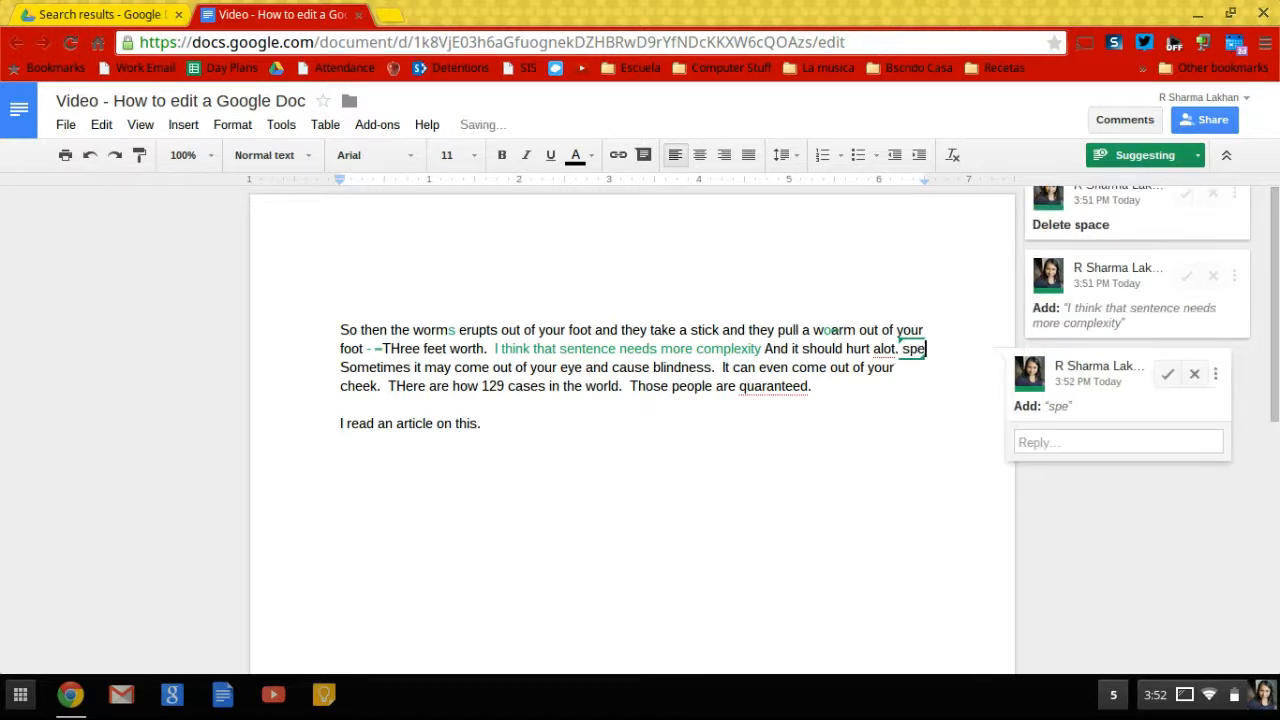
text(lling)
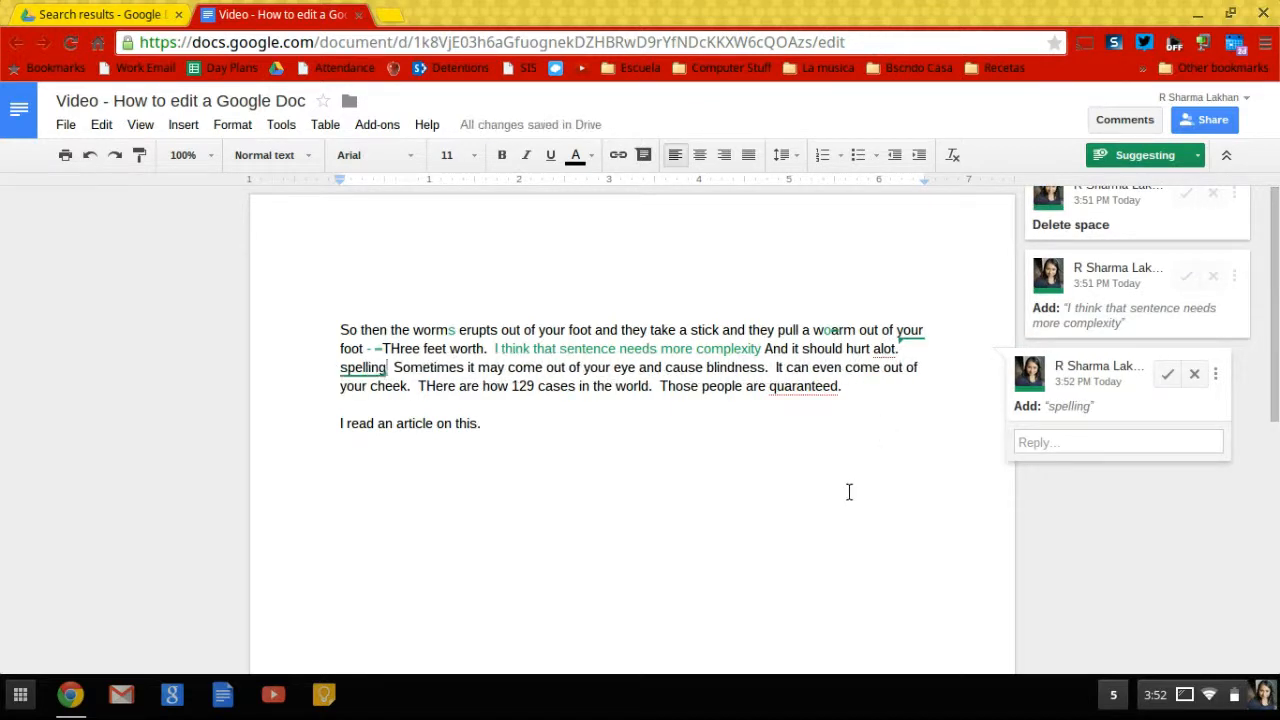
click(849, 492)
click(843, 384)
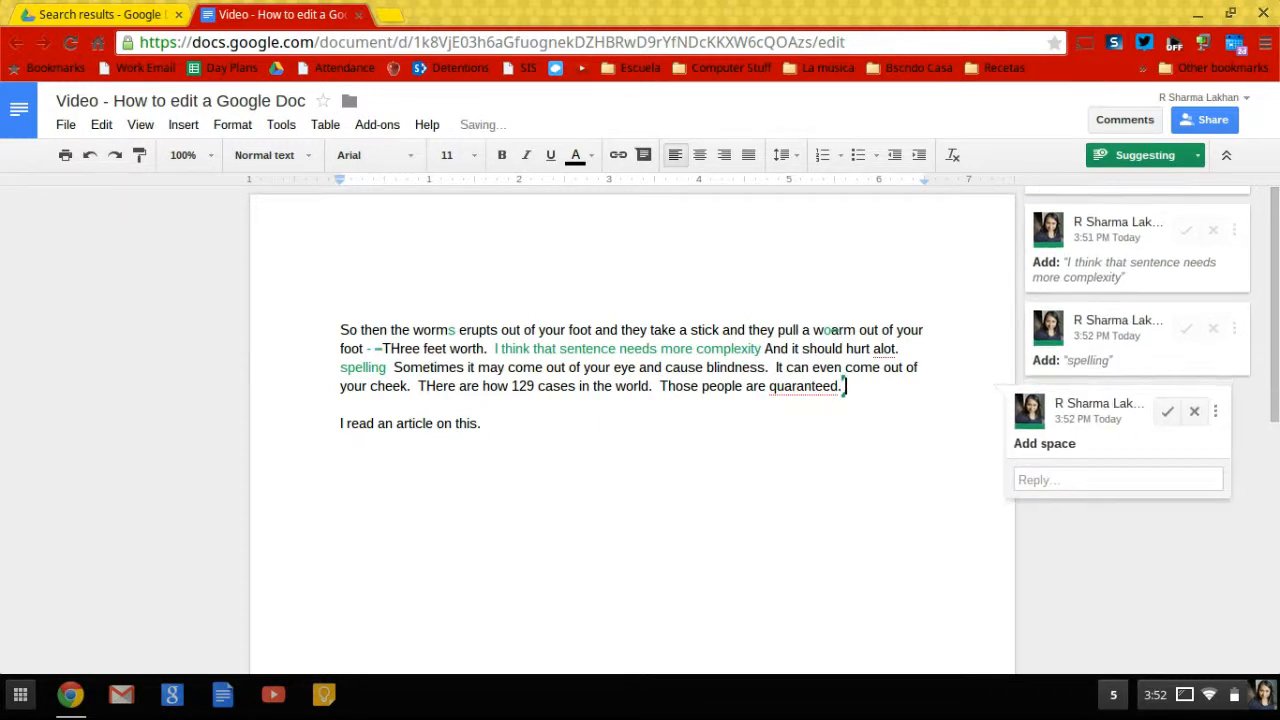
text(spelling)
click(782, 497)
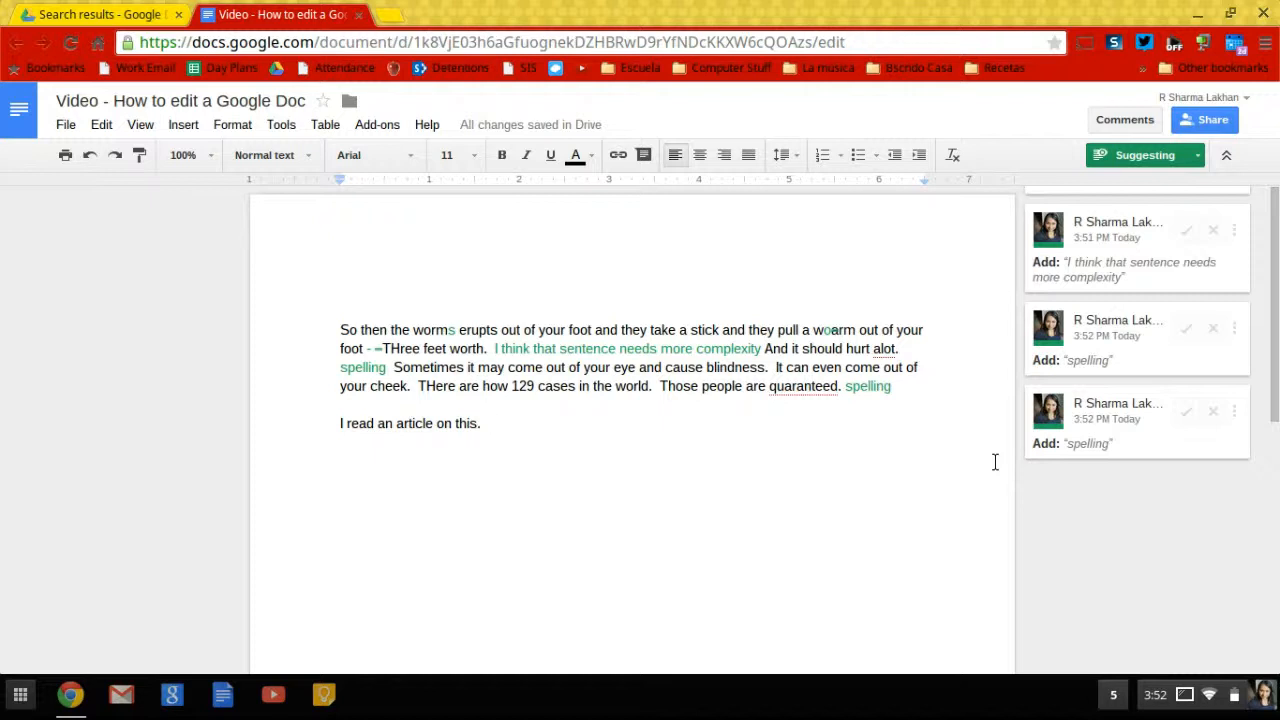
click(1184, 695)
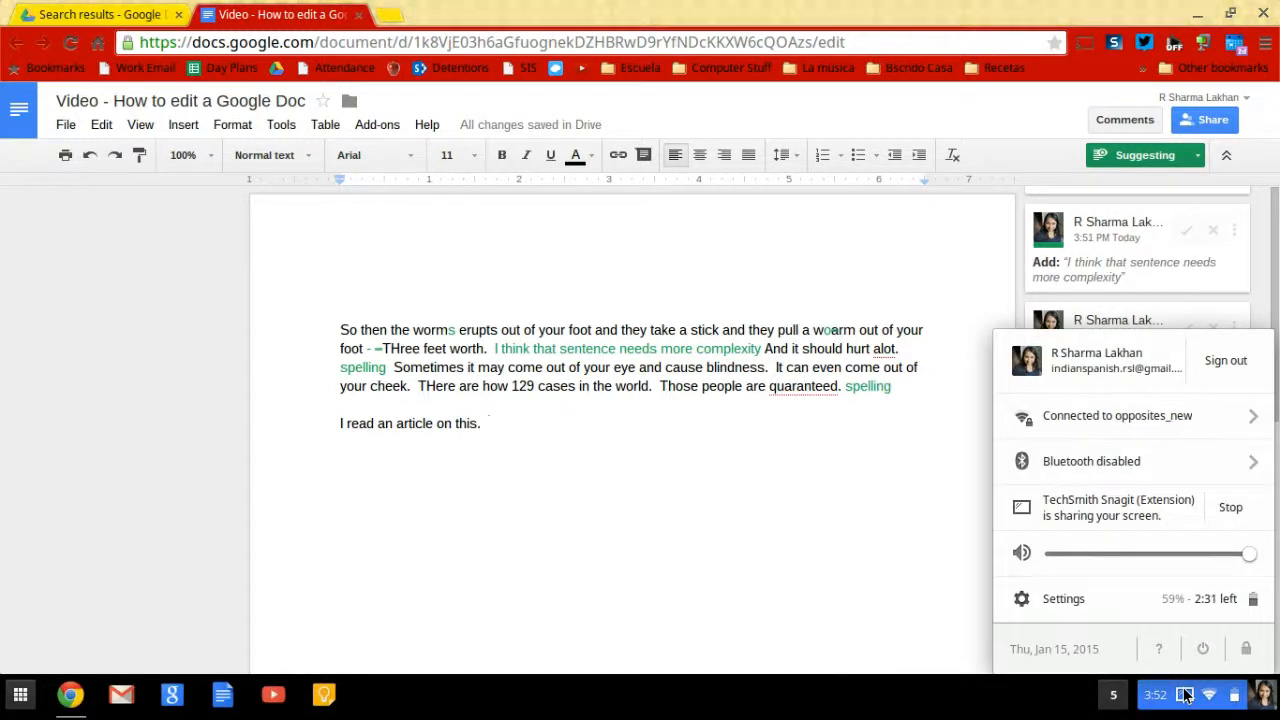